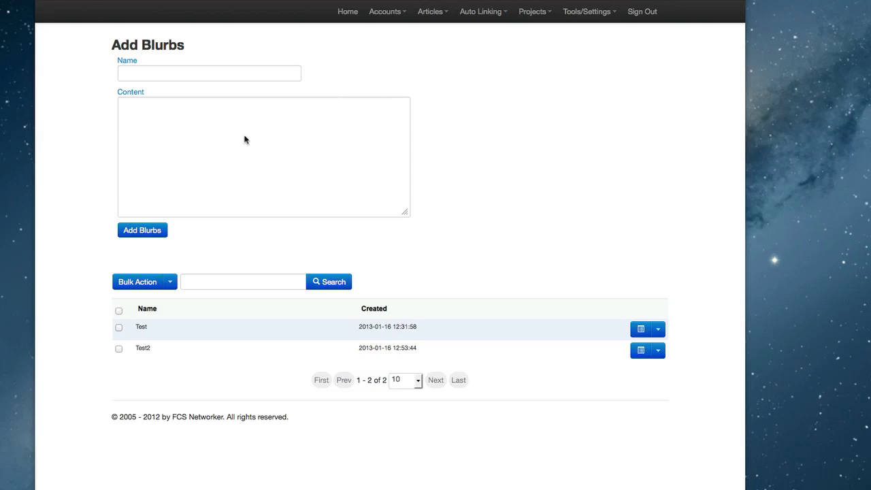
- Name the blurb DemoBlurb with content 'For the best car insurance information check out ##LINK##'
left_click(198, 73)
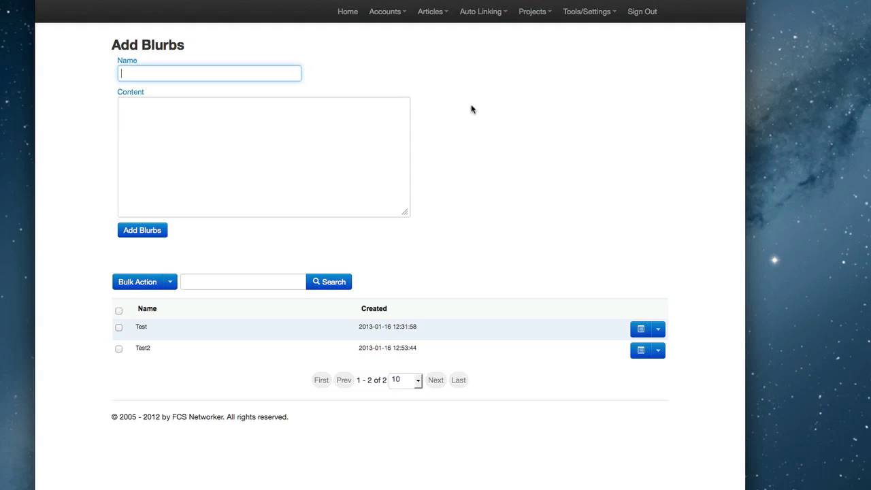
type("Demo")
type("Blurb")
key("Tab")
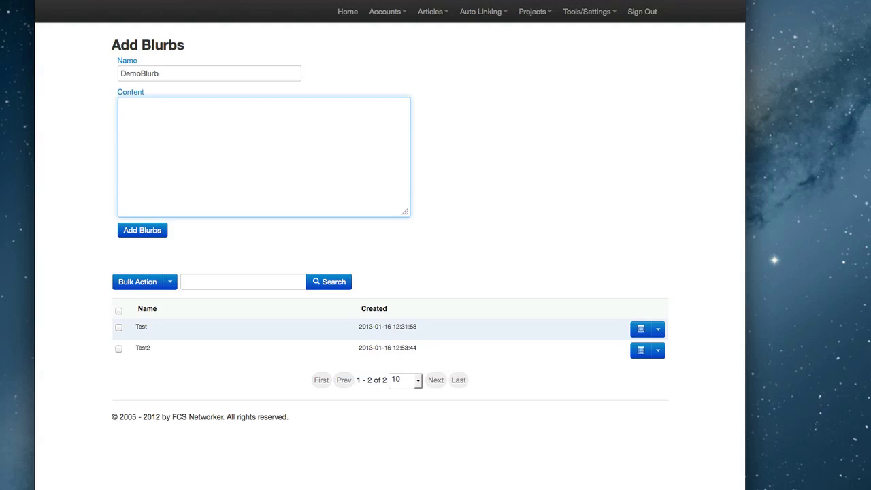
type("For the best ")
type("car insura")
type("nce information ")
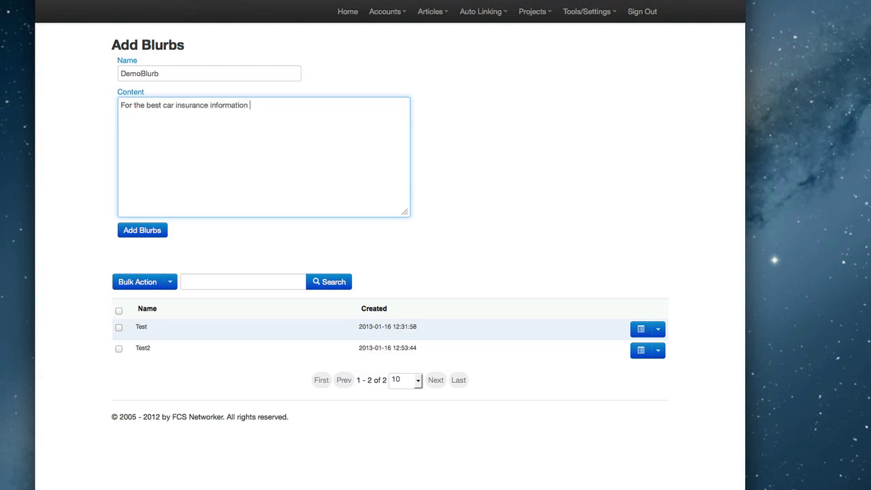
type("check out")
type(" ##")
type("LINK##")
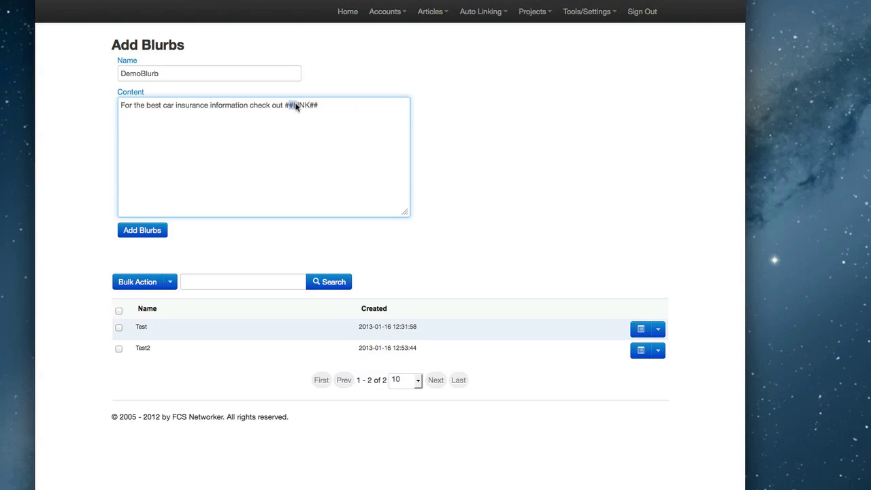
- End the DemoBlurb content with a period and highlight the ##LINK## tag
left_click_drag(294, 106, 319, 105)
key("Right")
type(".")
left_click_drag(285, 106, 317, 105)
- Save DemoBlurb, check its details in the Edit dialog, and close it unchanged
left_click(345, 123)
left_click(142, 231)
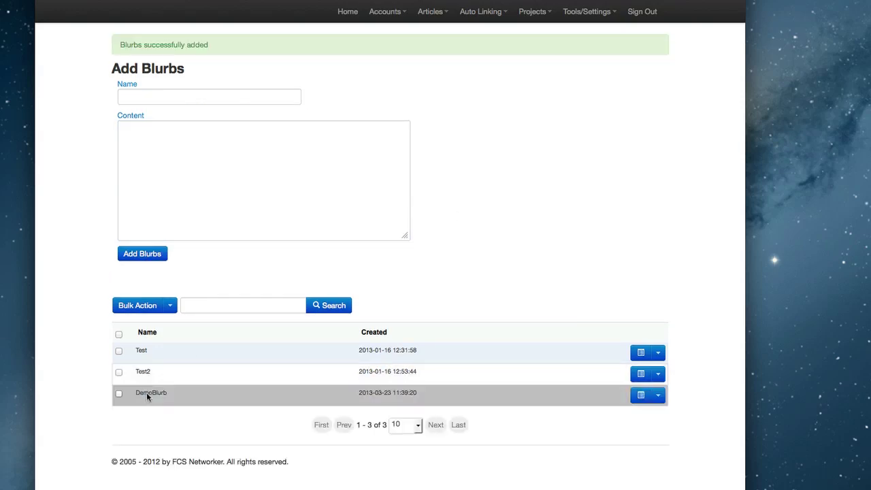
left_click(658, 395)
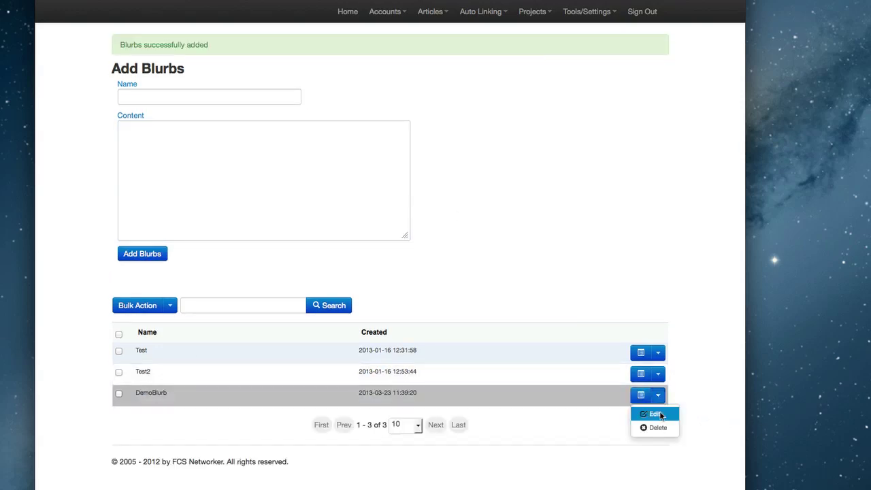
left_click(660, 413)
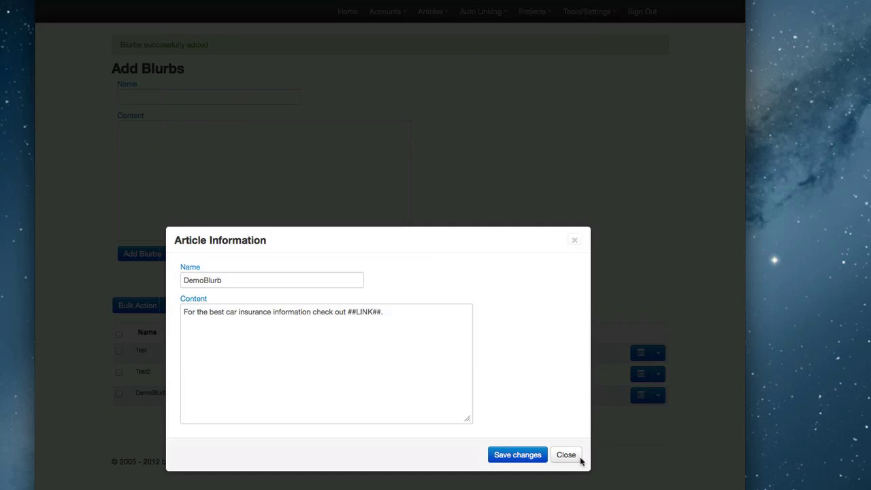
left_click(572, 458)
left_click(325, 159)
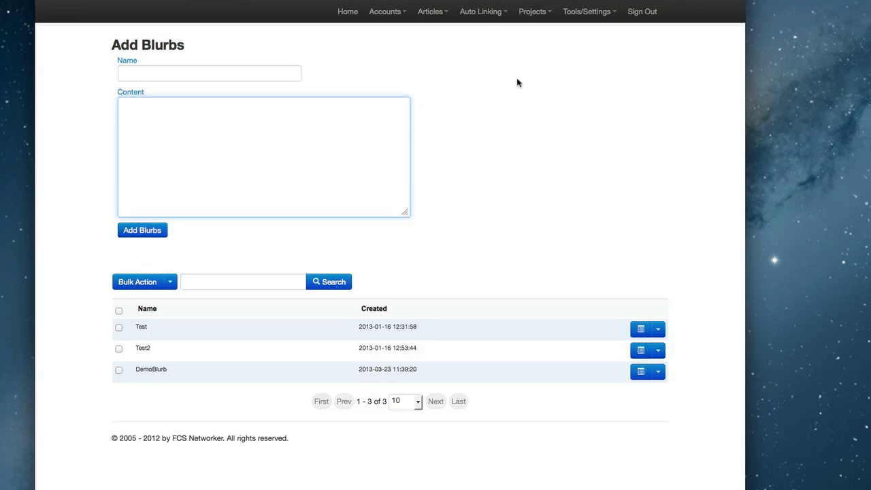
- Name the blurb Demo2Blurb with content 'We think in this day and age car insurance premiums are too high.'
left_click(204, 72)
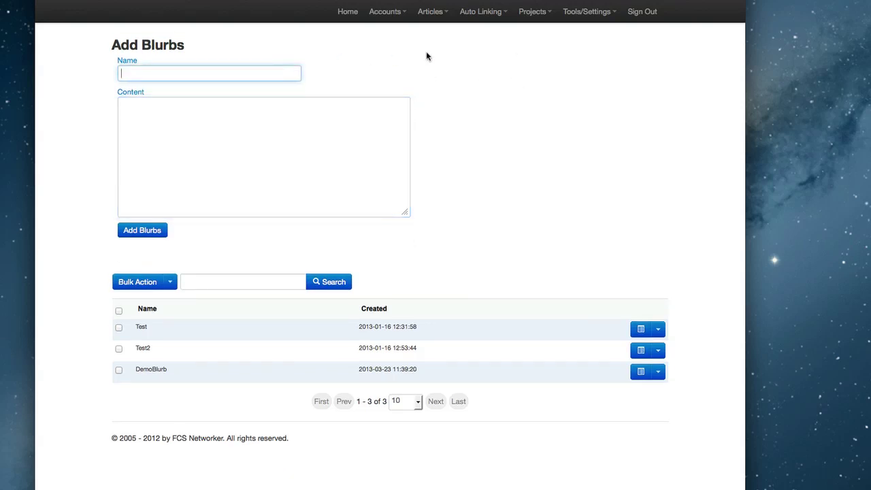
type("Dem")
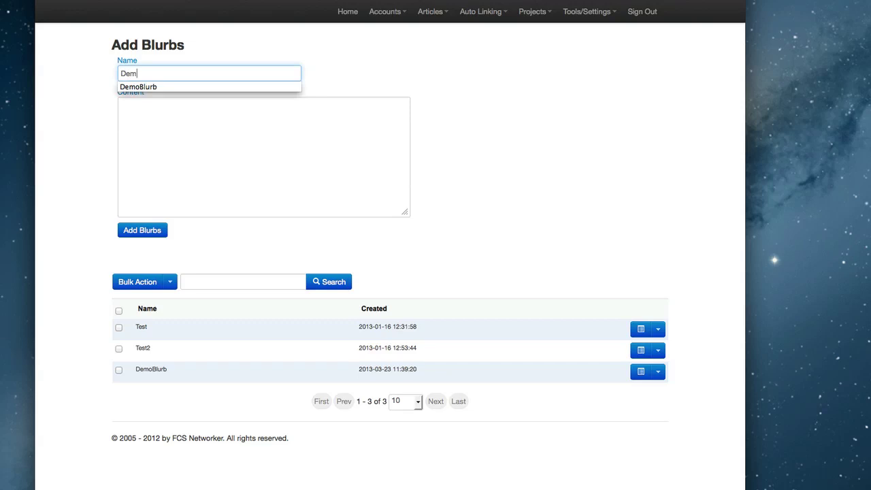
type("o2Blur")
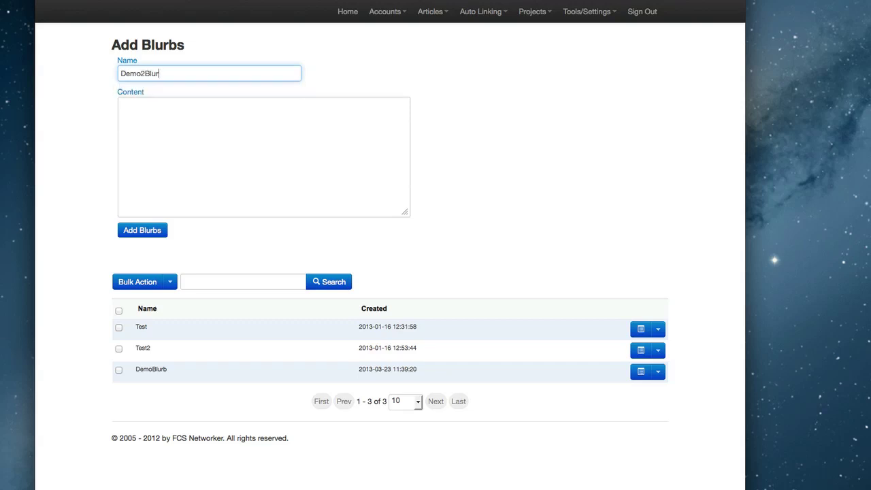
type("b")
key("Tab")
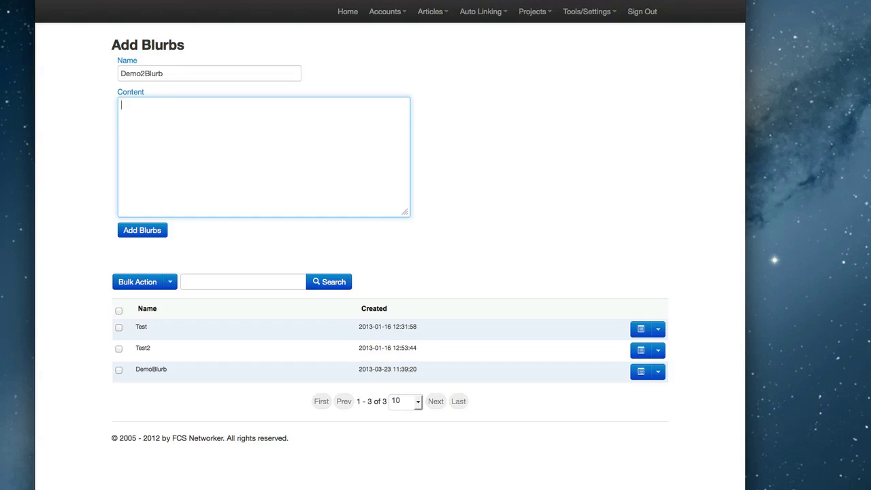
type("W")
key("BackSpace")
type("We")
type(" think in this day an")
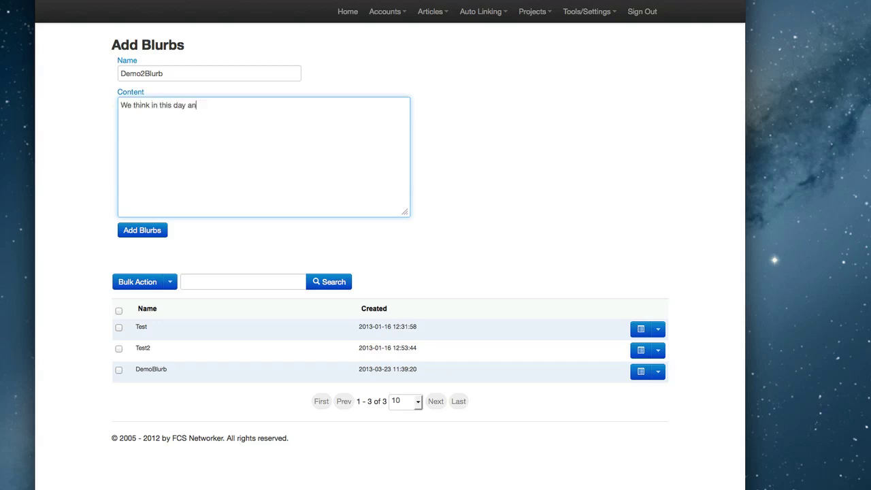
type("d age car")
type(" insurance premi")
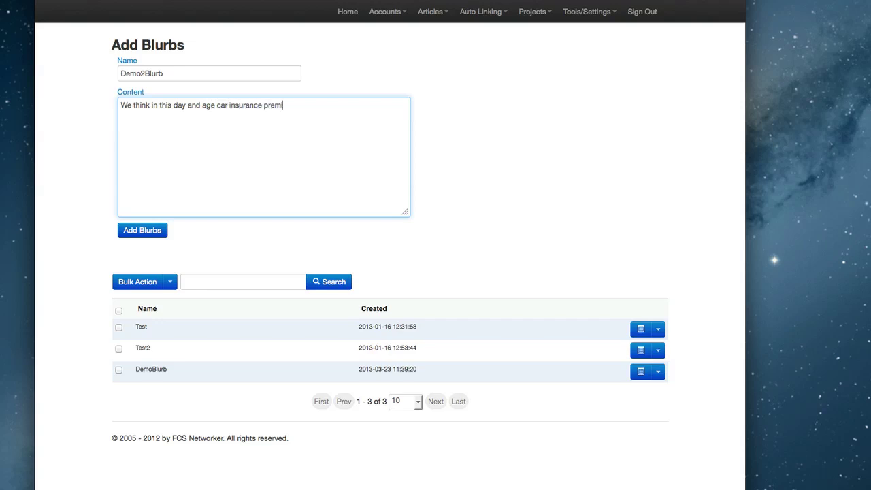
type("ums are too high.")
- Highlight the Demo2Blurb content text repeatedly to point it out
left_click_drag(374, 110, 101, 105)
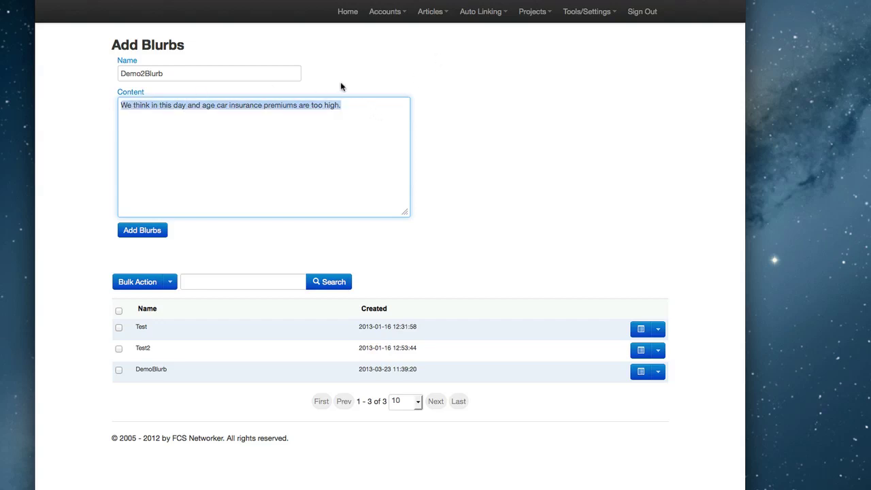
left_click(362, 114)
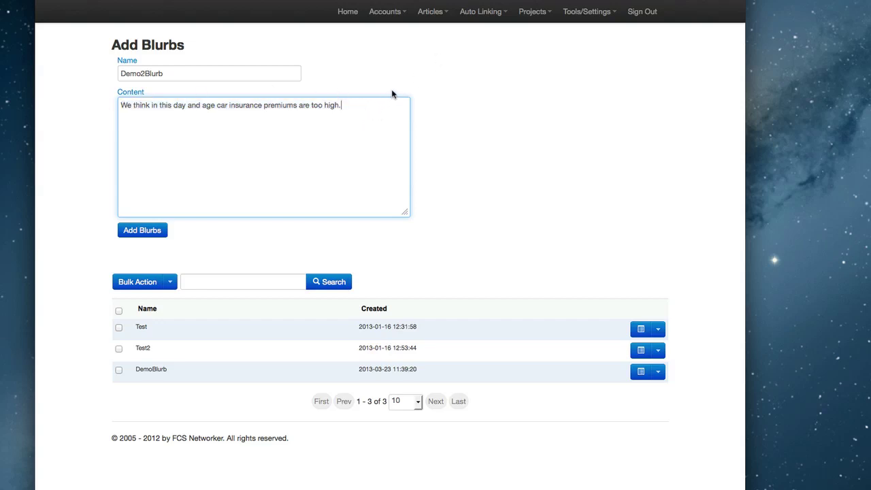
left_click_drag(343, 109, 88, 102)
left_click(334, 119)
left_click_drag(353, 112, 147, 104)
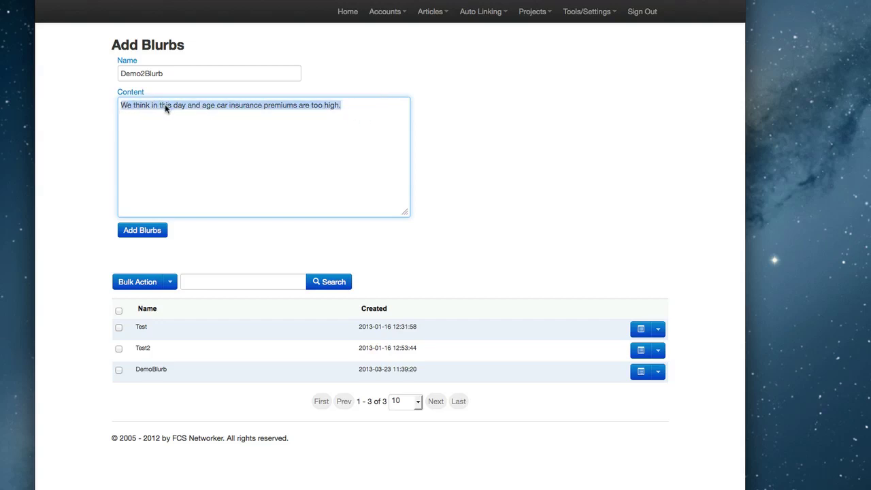
left_click(360, 156)
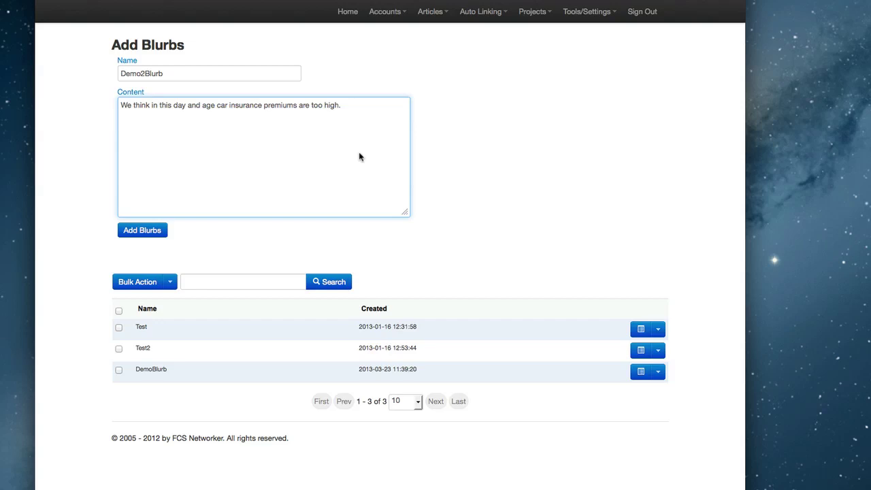
- In Add Projects, choose Blurbs auto-linking with the Search Engines link set
left_click(545, 22)
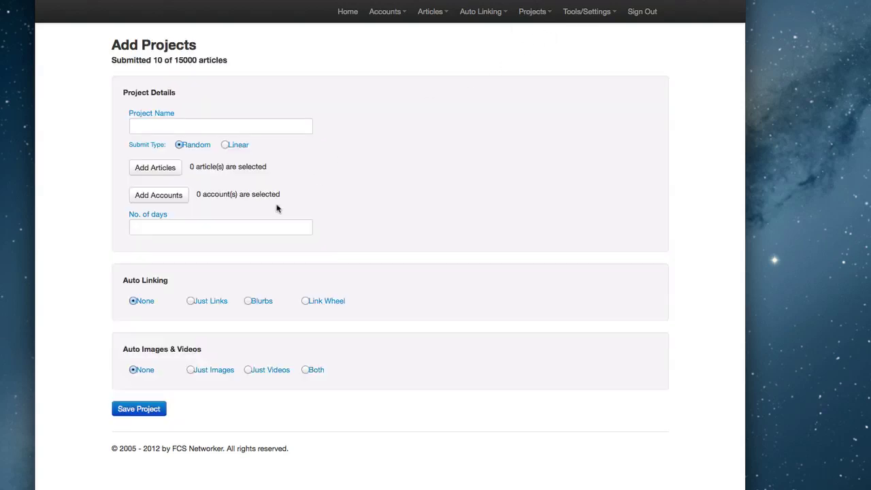
left_click(248, 302)
left_click(200, 323)
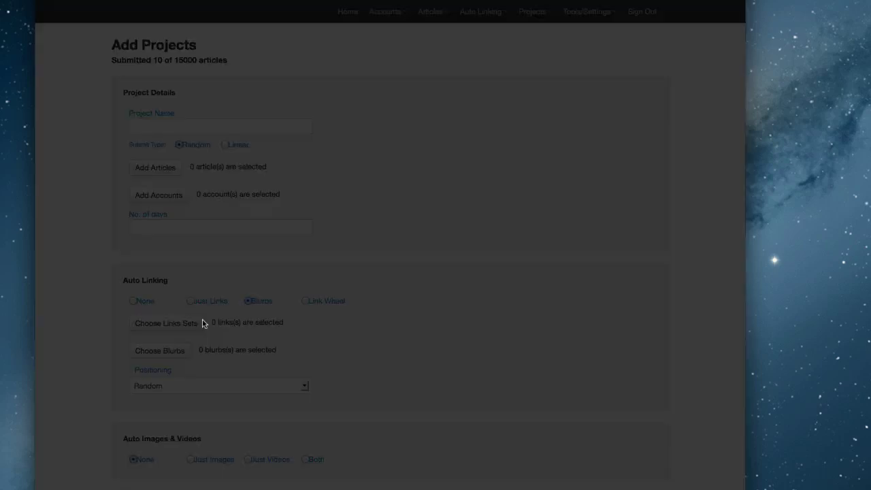
left_click(246, 334)
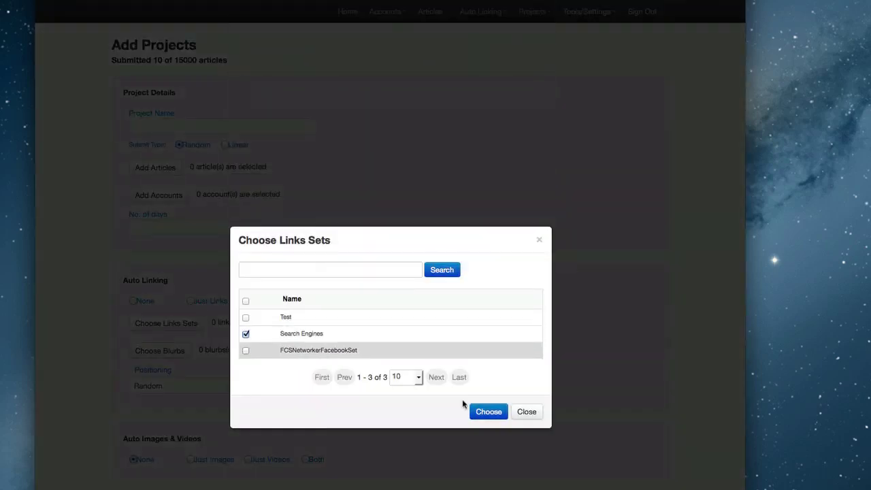
left_click(489, 412)
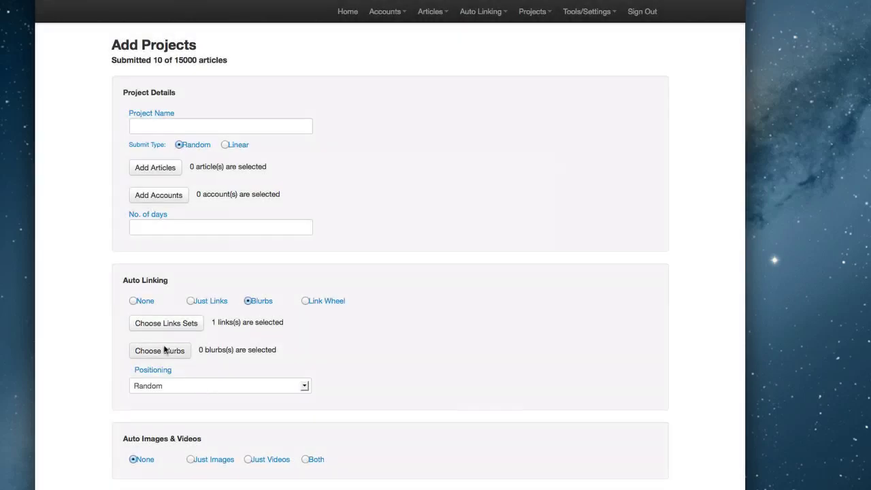
- Select the DemoBlurb, Test2 and Test blurbs for auto-linking
left_click(166, 350)
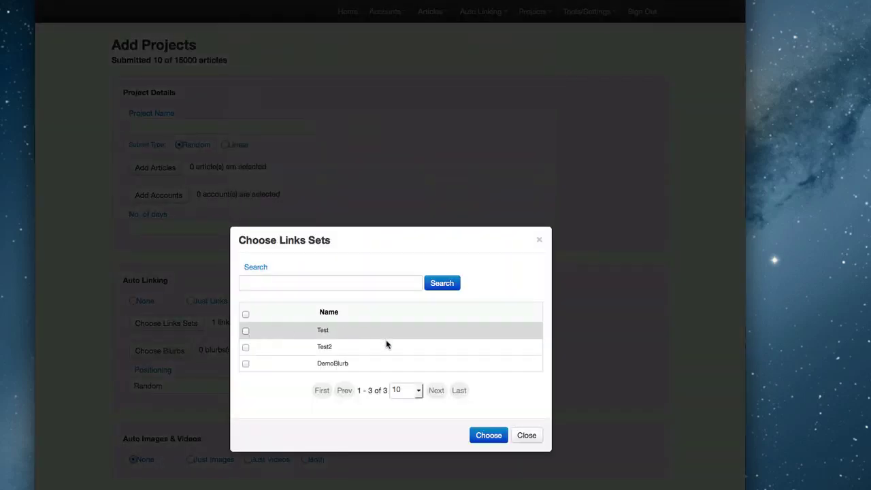
left_click(246, 364)
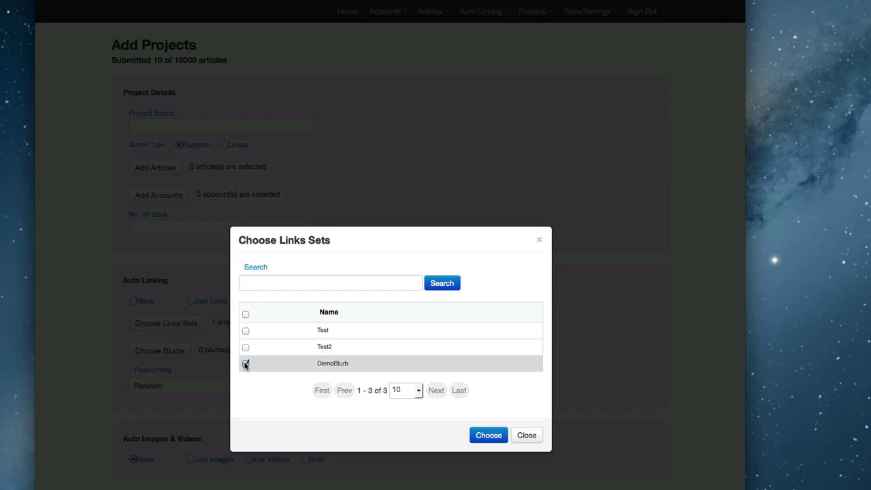
left_click(245, 348)
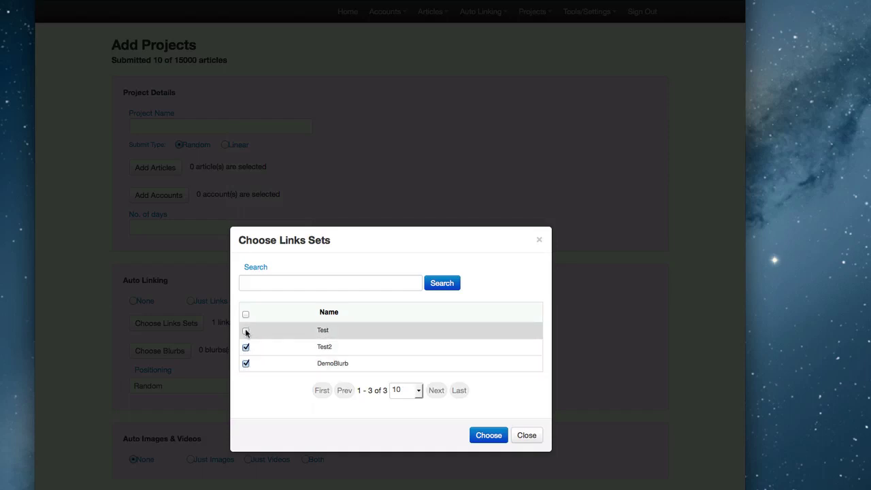
left_click(246, 331)
left_click(486, 435)
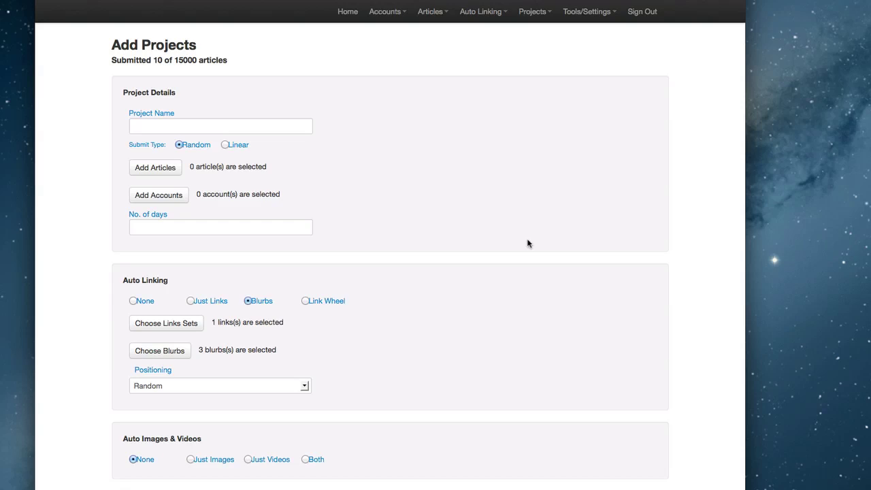
left_click(239, 386)
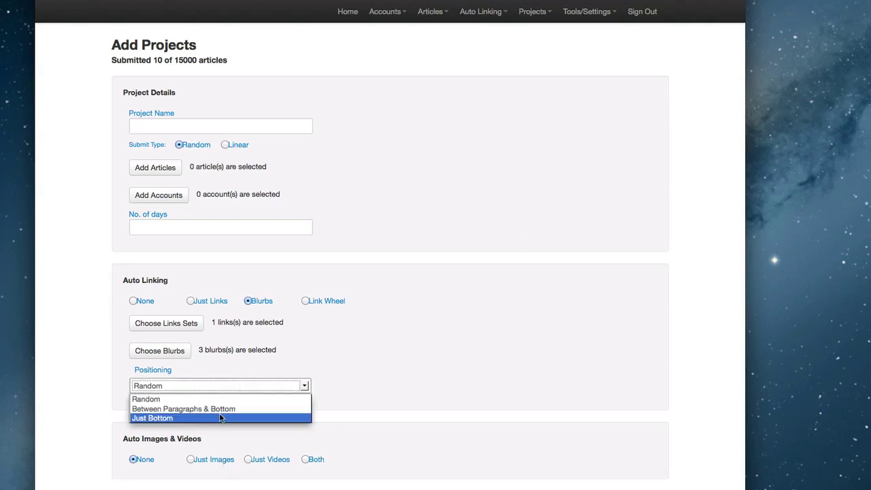
left_click(222, 400)
left_click(305, 347)
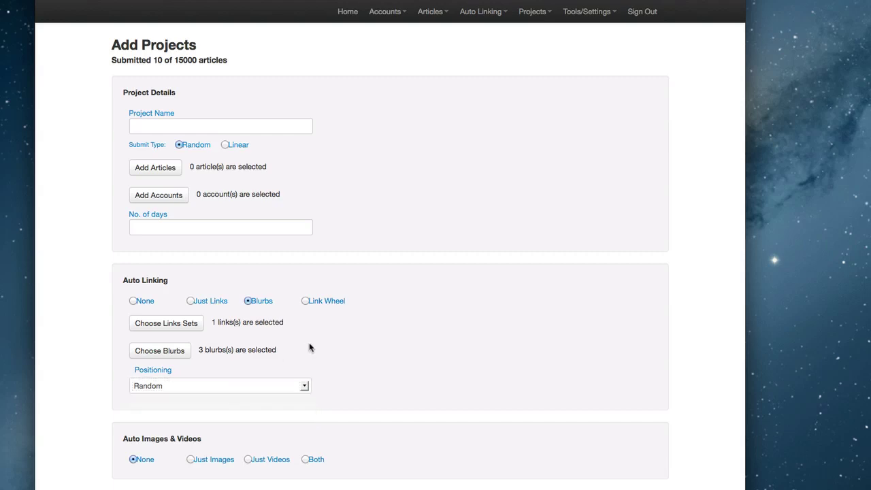